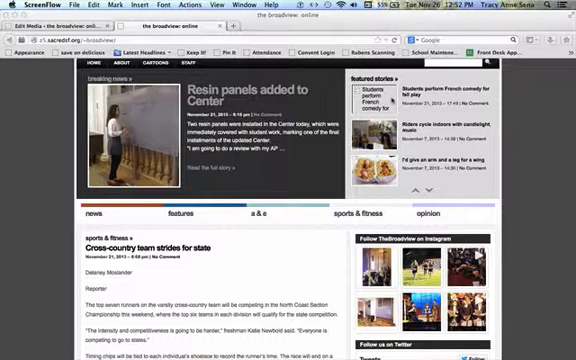
# Step: Switch to Photoshop with the theater cast photo and open the Image menu
pyautogui.press('super+Tab')
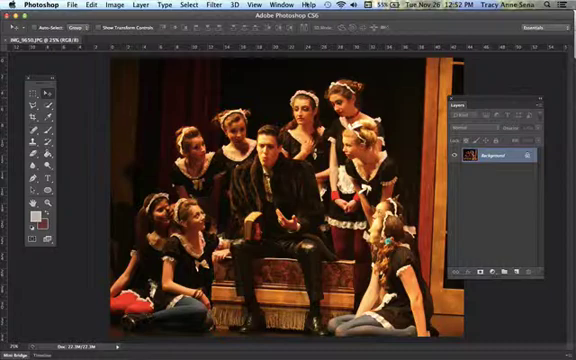
pyautogui.click(115, 4)
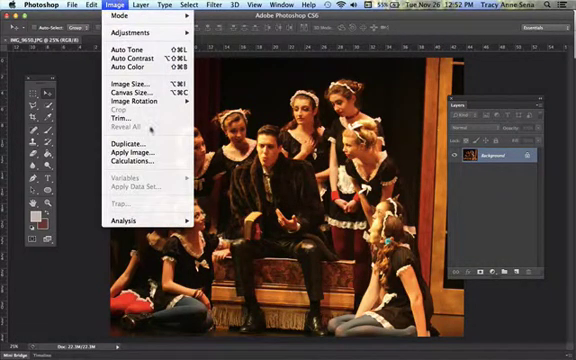
# Step: Resize the cast photo in Image Size to 7 inches wide at 72 ppi (504×398 pixels)
pyautogui.click(128, 83)
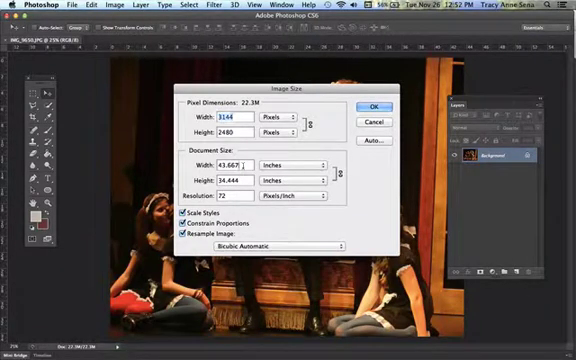
pyautogui.moveTo(242, 165); pyautogui.dragTo(215, 165)
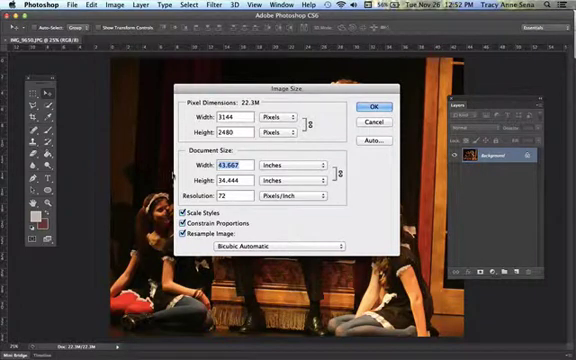
pyautogui.write('7')
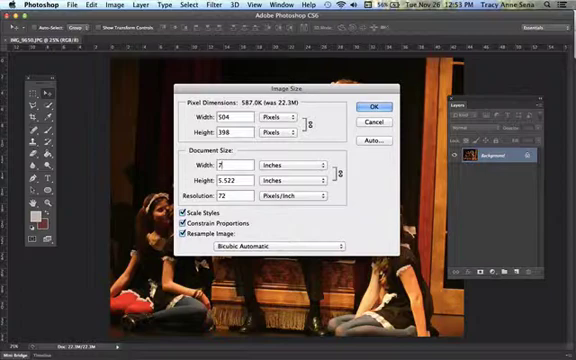
pyautogui.press('Return')
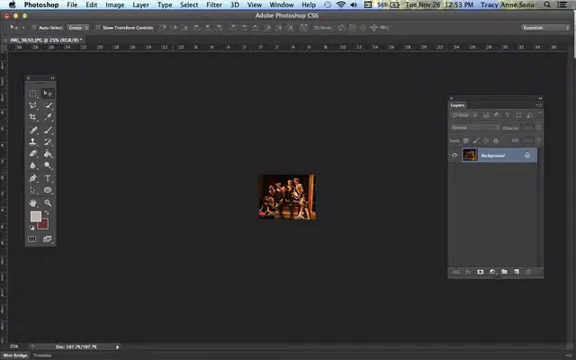
pyautogui.hotkey('ctrl', 'alt', 'i')
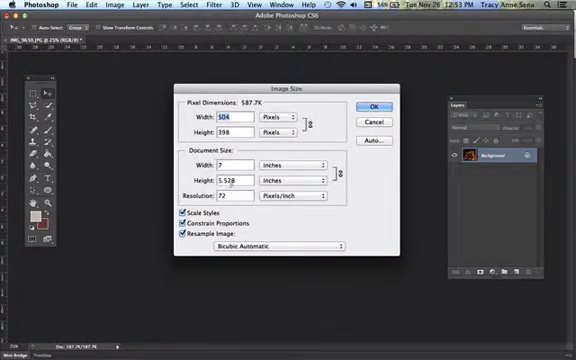
pyautogui.click(373, 106)
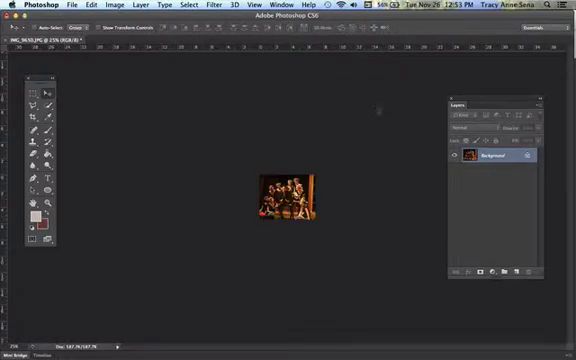